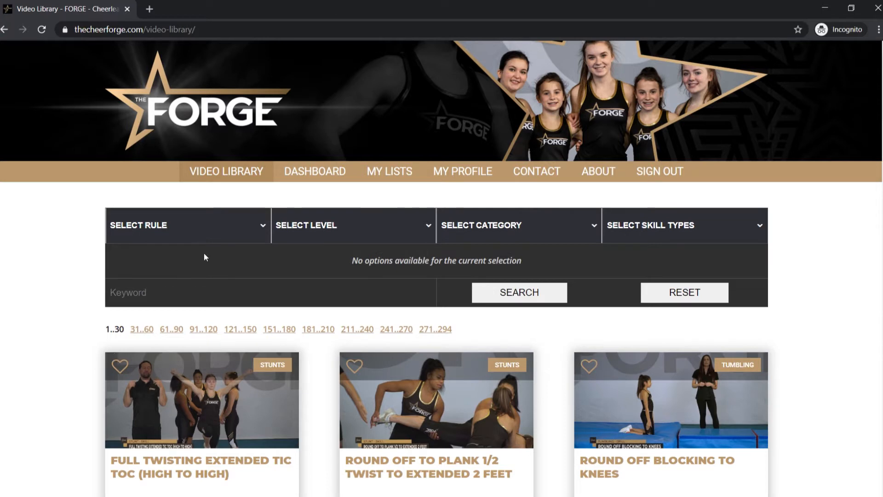
Step: Search the video library for IASF Level 4 Pyramids videos, filtered by one skill type
{"action": "left_click", "coordinate": [226, 226]}
{"action": "left_click", "coordinate": [140, 280]}
{"action": "left_click", "coordinate": [313, 225]}
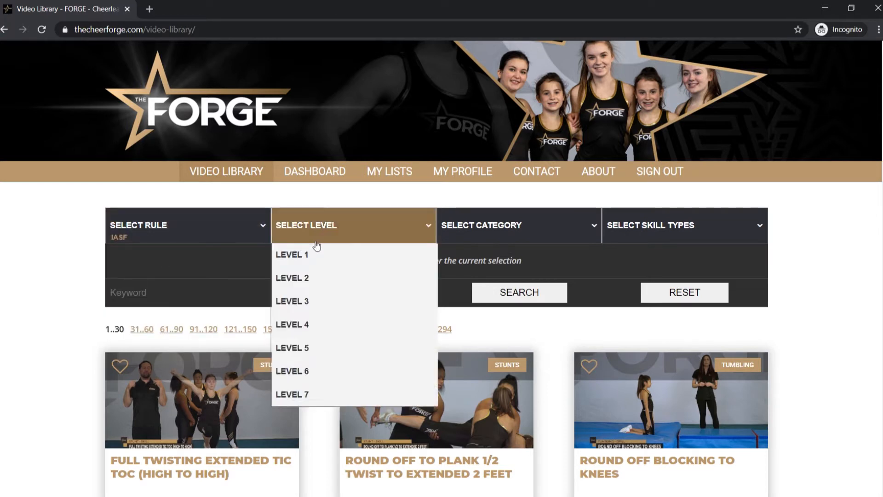
{"action": "left_click", "coordinate": [297, 323]}
{"action": "left_click", "coordinate": [487, 226]}
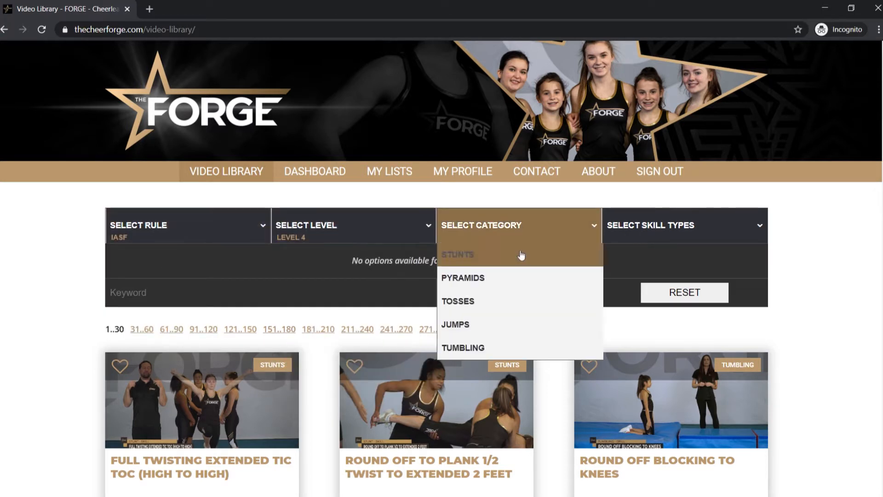
{"action": "left_click", "coordinate": [460, 276]}
{"action": "left_click", "coordinate": [661, 226]}
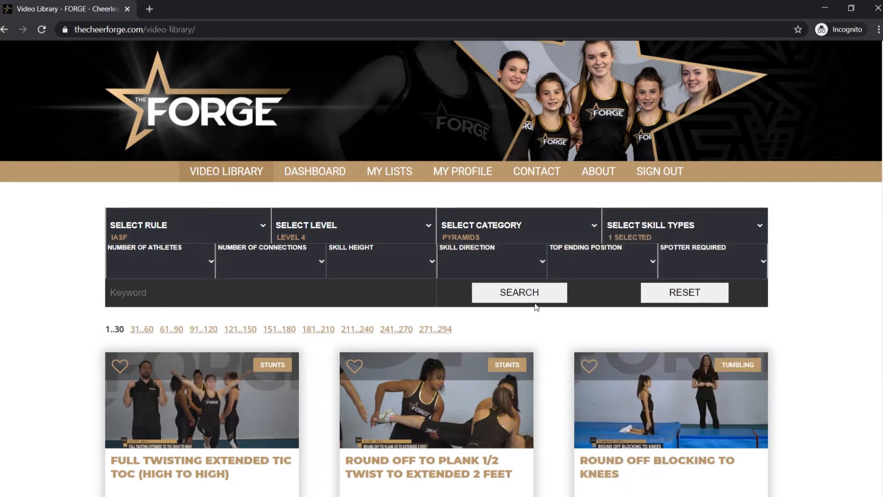
{"action": "left_click", "coordinate": [506, 298]}
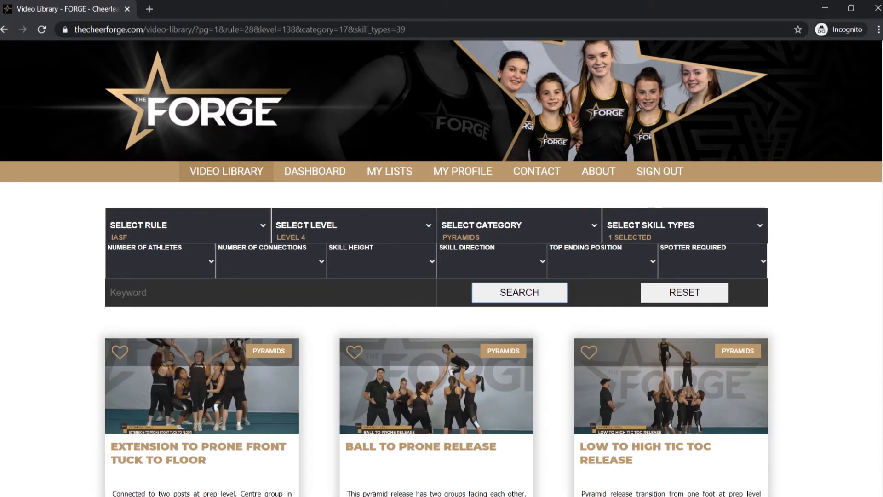
Step: Add the Ball to Prone Release, Extension to Prone Front Tuck to Floor and Low to High Tic Toc Release videos to favourites
{"action": "scroll", "coordinate": [880, 229], "scroll_direction": "down", "scroll_amount": 10}
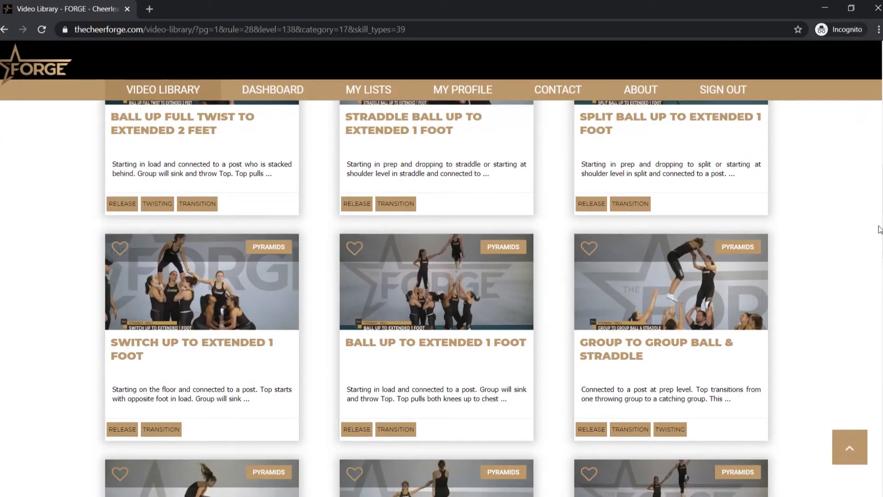
{"action": "left_click_drag", "start_coordinate": [879, 229], "coordinate": [880, 119]}
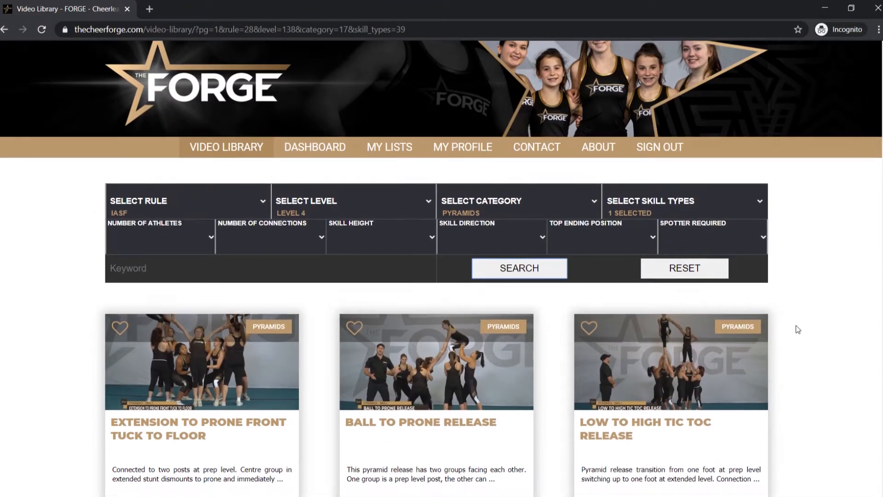
{"action": "scroll", "coordinate": [608, 280], "scroll_direction": "down", "scroll_amount": 2}
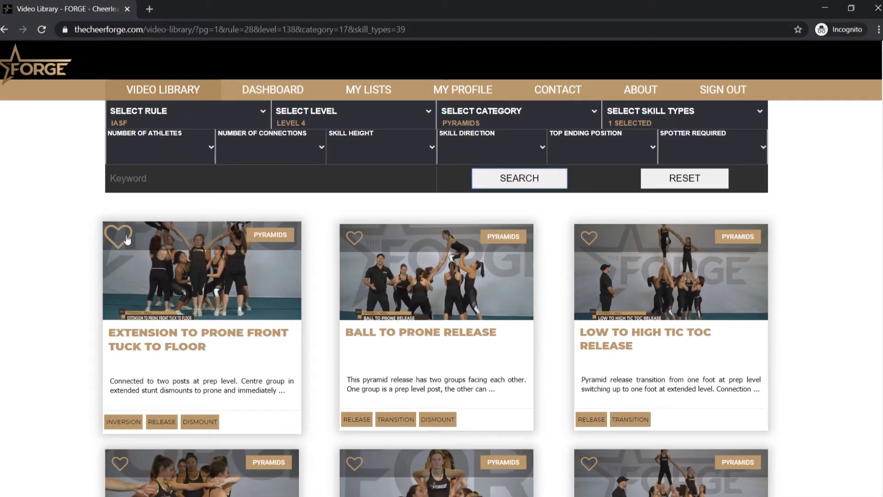
{"action": "left_click", "coordinate": [359, 240]}
{"action": "left_click", "coordinate": [119, 238]}
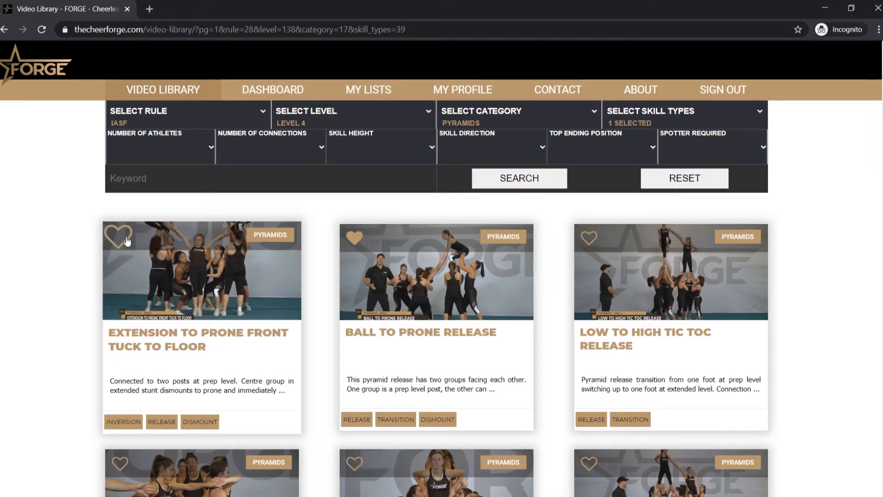
{"action": "left_click", "coordinate": [588, 243]}
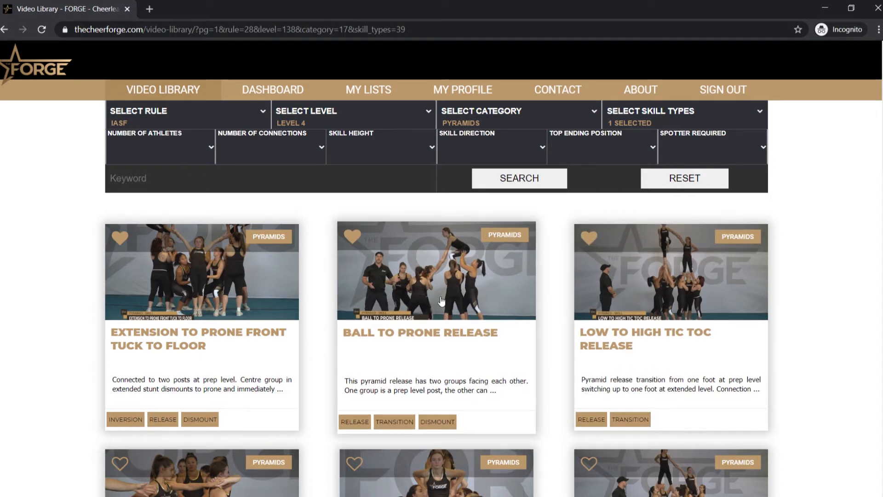
Step: Open the Ball to Prone Release video, remove it from My Favourites and add it back
{"action": "left_click", "coordinate": [420, 298]}
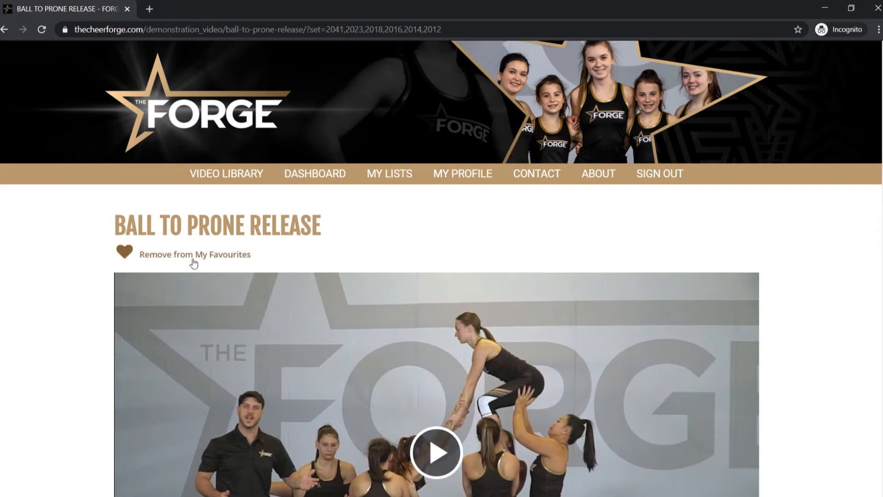
{"action": "left_click", "coordinate": [131, 252]}
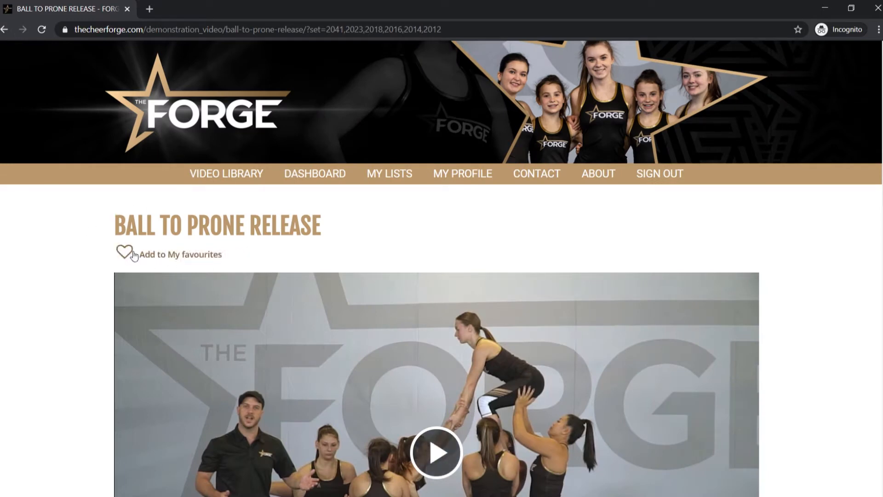
{"action": "left_click", "coordinate": [131, 251]}
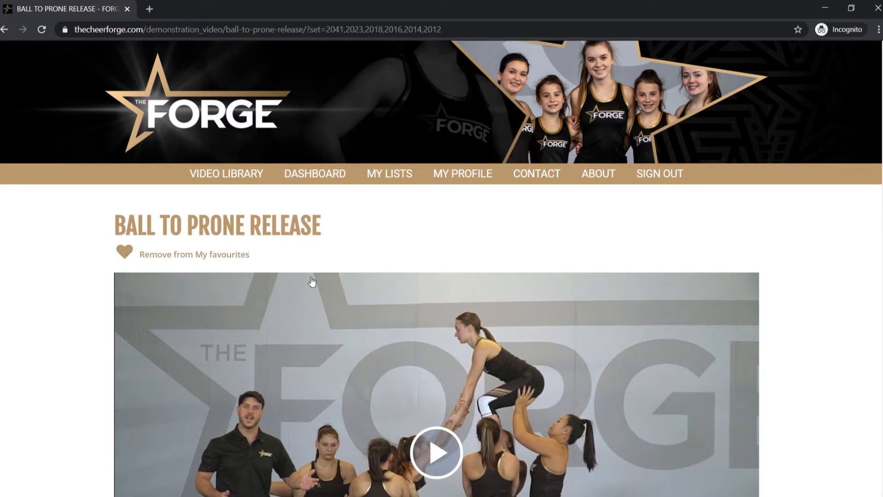
Step: Create a new list on the dashboard named "L4 - Release Pyramid Transitions"
{"action": "left_click", "coordinate": [328, 181]}
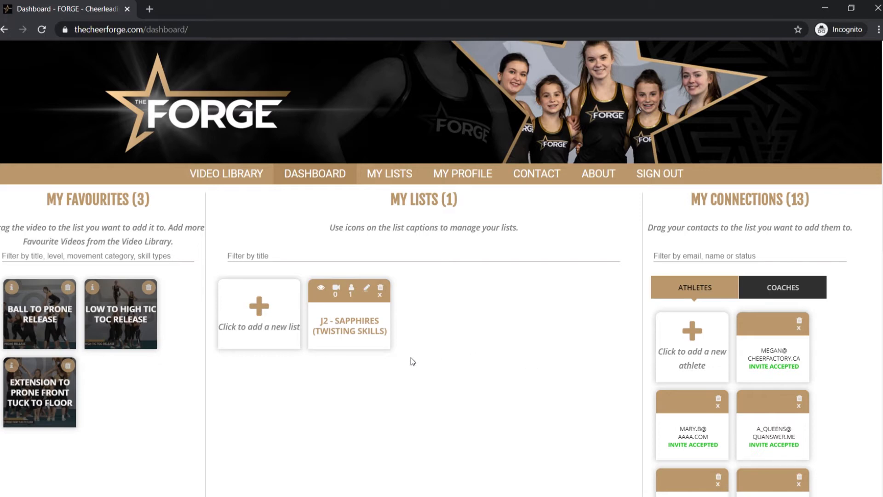
{"action": "left_click", "coordinate": [269, 313]}
{"action": "type", "text": "L4"}
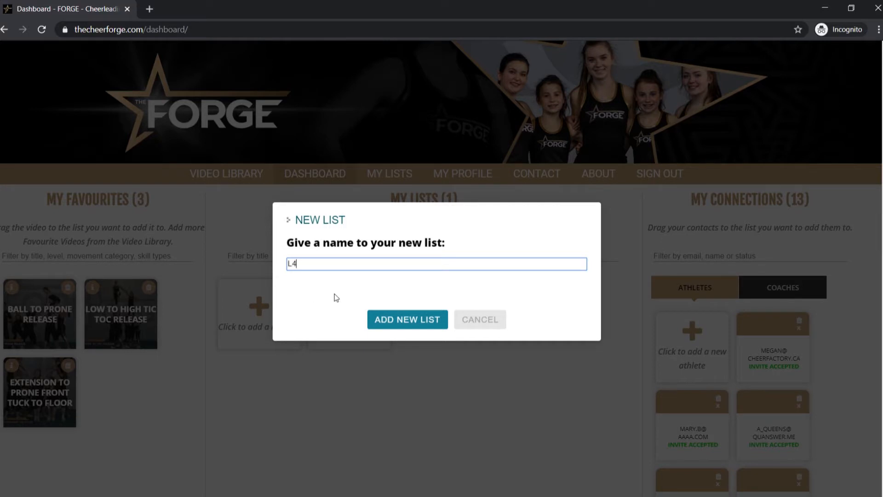
{"action": "type", "text": " - Release Pyramid Transitions"}
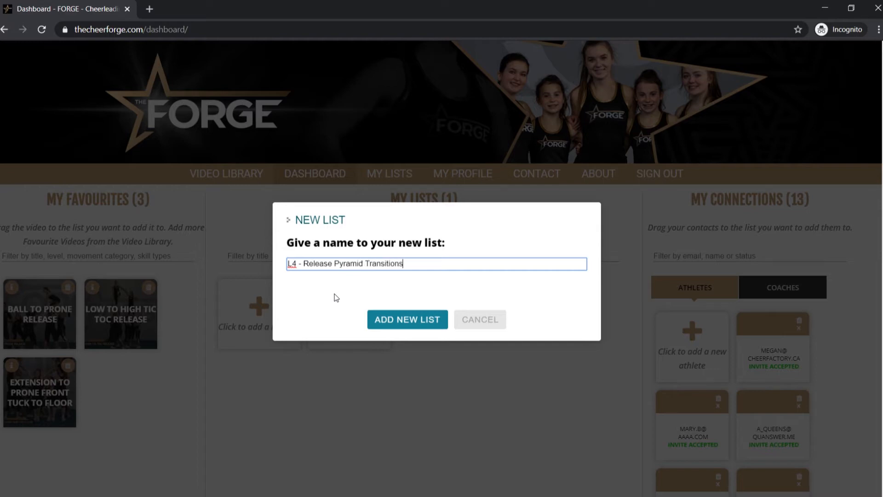
{"action": "left_click", "coordinate": [374, 316]}
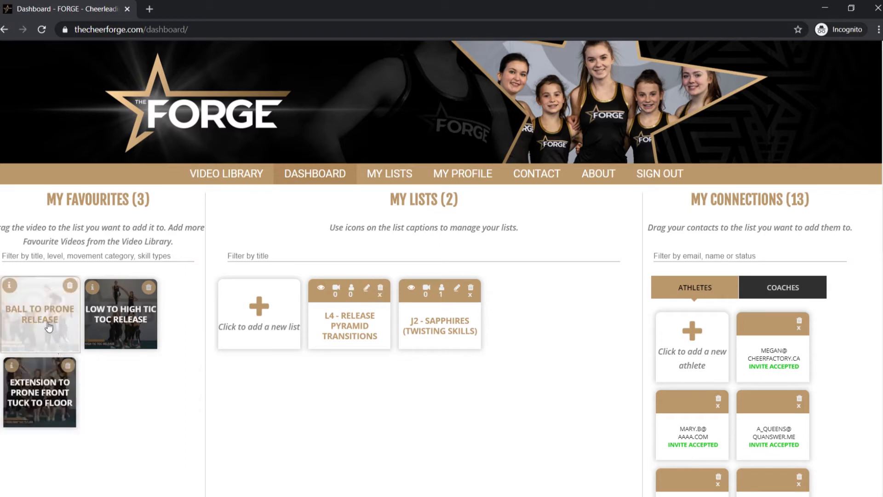
Step: Add all three favourite videos to the L4 - Release Pyramid Transitions list
{"action": "left_click_drag", "start_coordinate": [49, 327], "coordinate": [346, 298]}
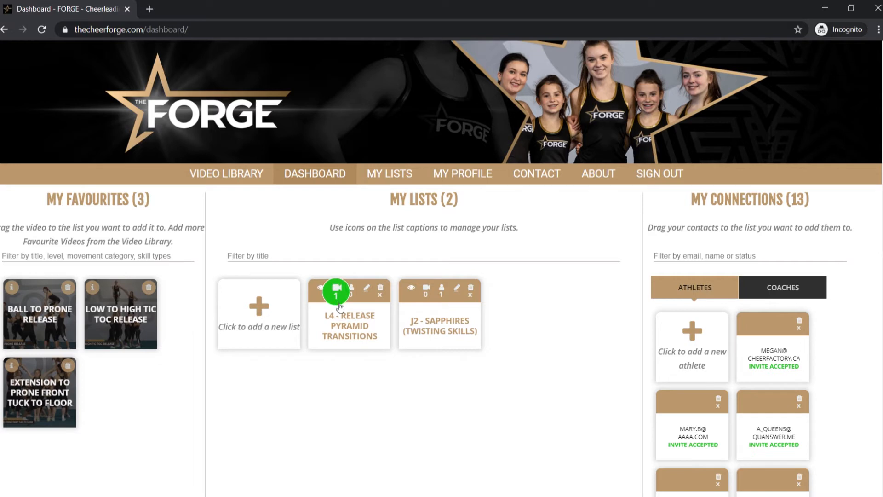
{"action": "left_click_drag", "start_coordinate": [151, 318], "coordinate": [348, 298]}
{"action": "left_click_drag", "start_coordinate": [74, 389], "coordinate": [337, 292]}
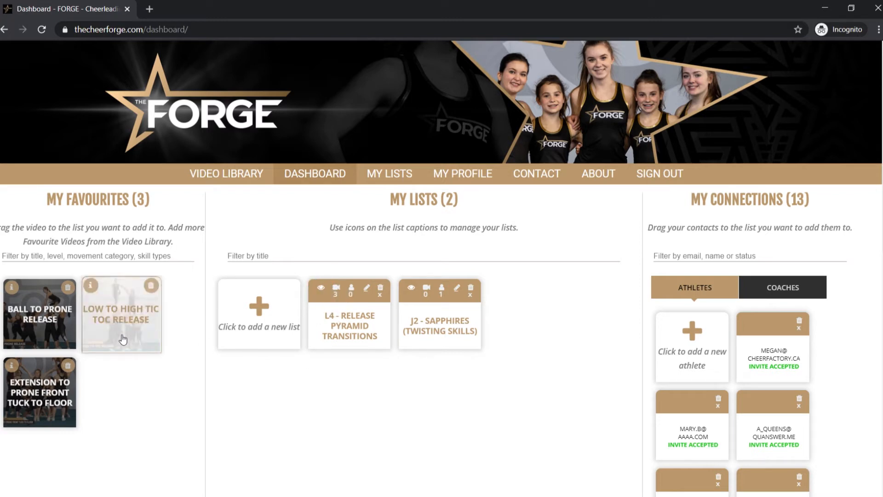
Step: View the video information for the Low to High Tic Toc Release favourite and close it
{"action": "left_click", "coordinate": [91, 286]}
{"action": "scroll", "coordinate": [395, 178], "scroll_direction": "down", "scroll_amount": 4}
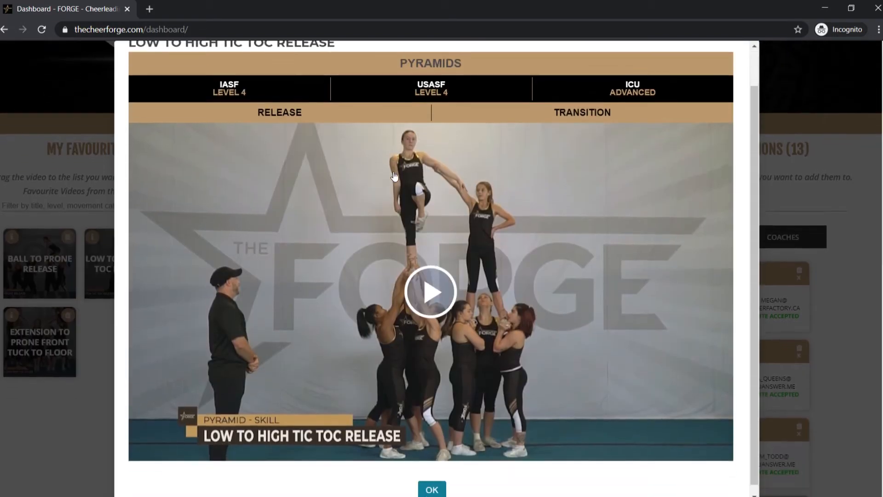
{"action": "left_click", "coordinate": [432, 481]}
{"action": "scroll", "coordinate": [261, 225], "scroll_direction": "up", "scroll_amount": 1}
{"action": "scroll", "coordinate": [263, 226], "scroll_direction": "up", "scroll_amount": 3}
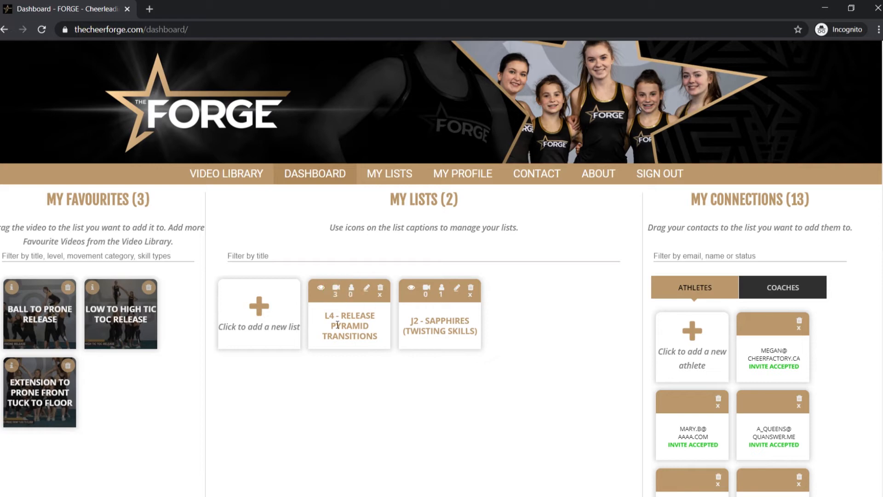
Step: Open the L4 - Release Pyramid Transitions list from My Lists and review its video sequence and exercise description
{"action": "left_click", "coordinate": [382, 182]}
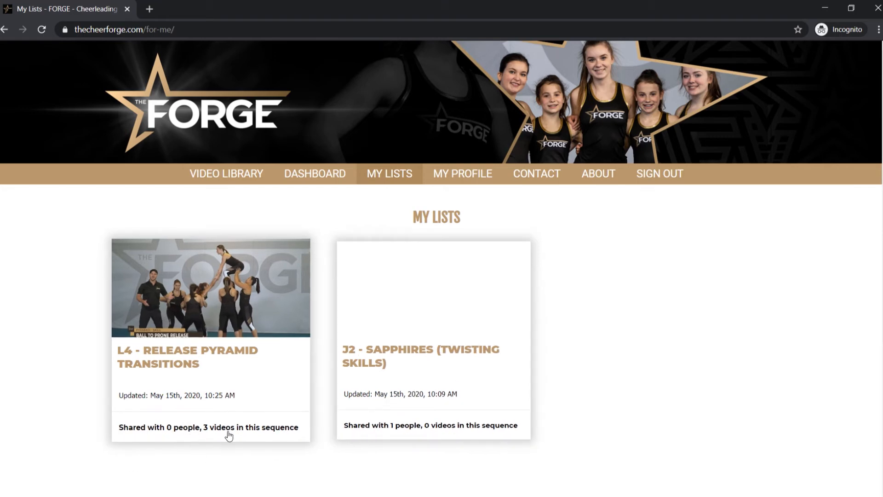
{"action": "left_click", "coordinate": [258, 303]}
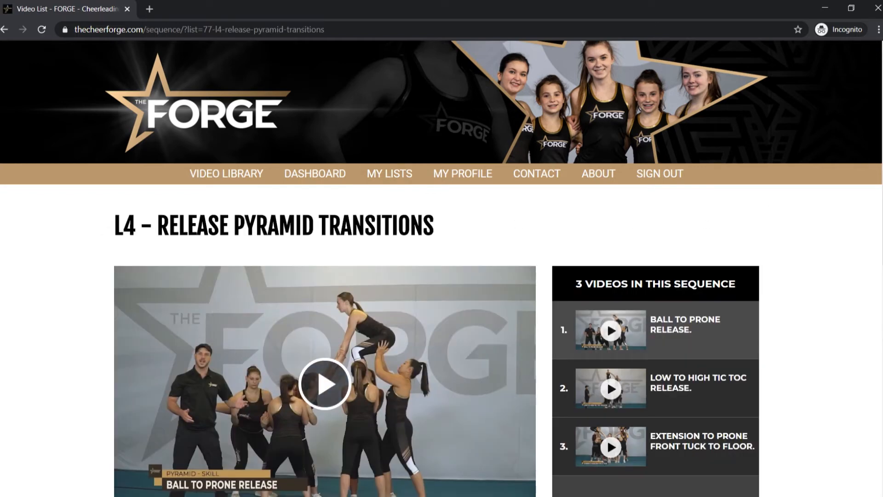
{"action": "scroll", "coordinate": [442, 276], "scroll_direction": "down", "scroll_amount": 3}
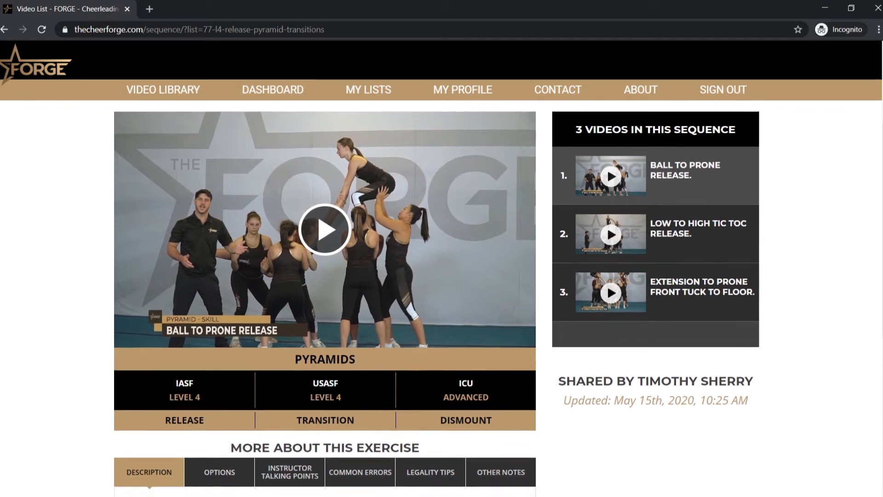
{"action": "scroll", "coordinate": [287, 300], "scroll_direction": "down", "scroll_amount": 2}
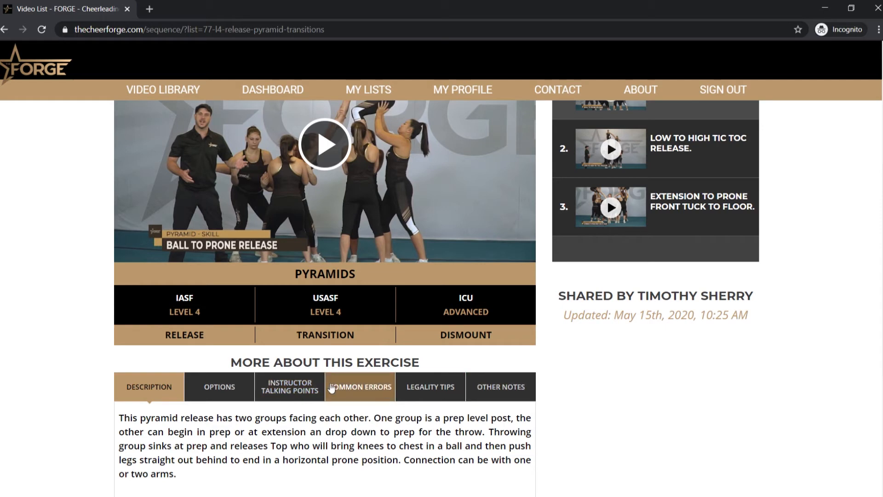
{"action": "scroll", "coordinate": [566, 404], "scroll_direction": "up", "scroll_amount": 4}
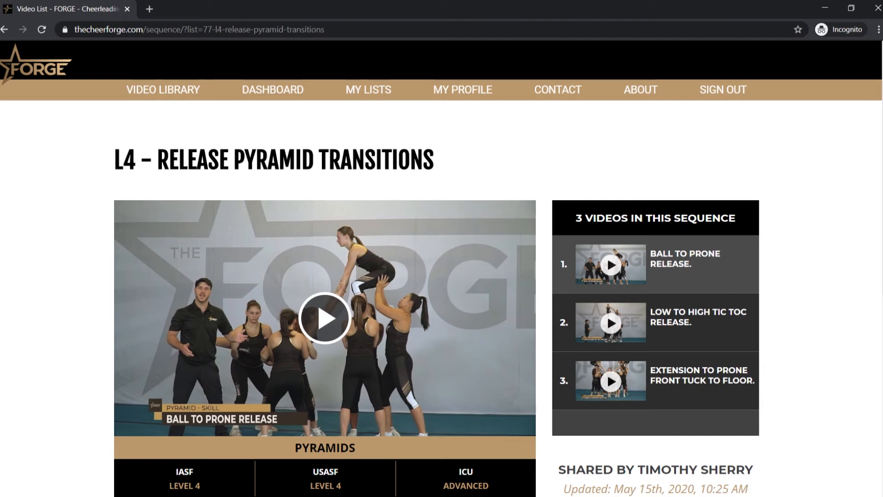
{"action": "scroll", "coordinate": [442, 268], "scroll_direction": "up", "scroll_amount": 2}
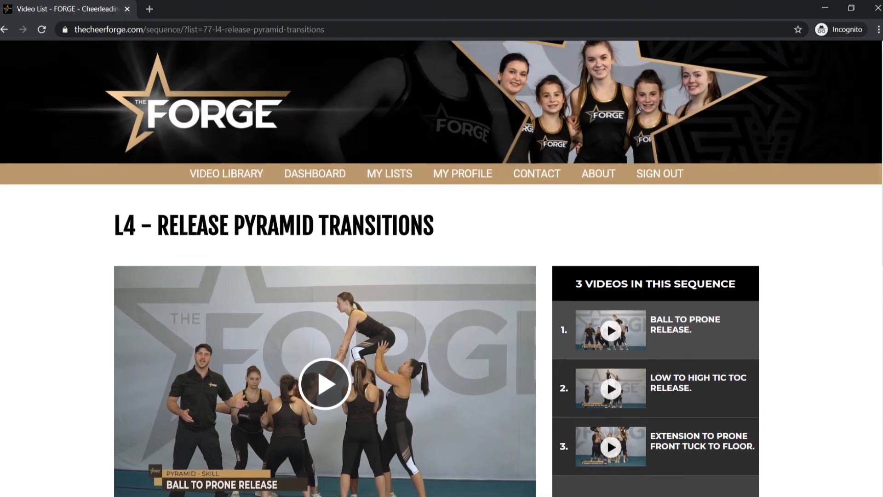
Step: Share the L4 - Release Pyramid Transitions list with the first athlete in My Connections on the dashboard
{"action": "left_click", "coordinate": [386, 180]}
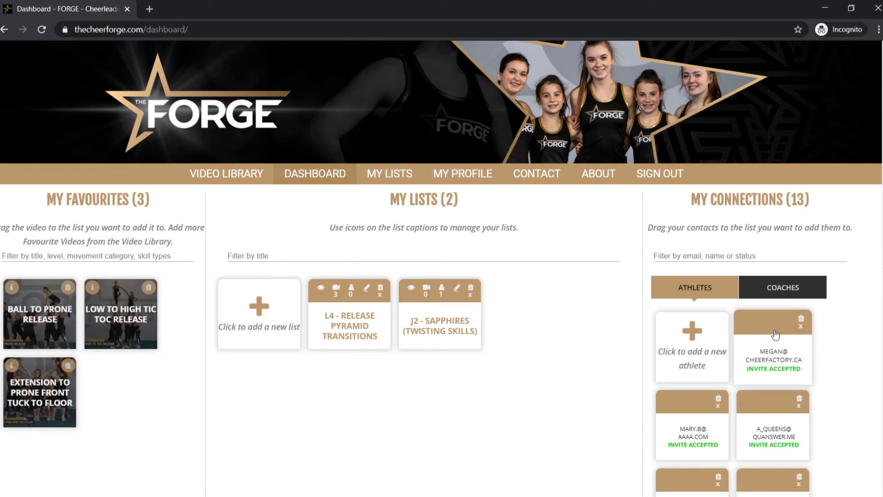
{"action": "left_click_drag", "start_coordinate": [767, 336], "coordinate": [352, 300]}
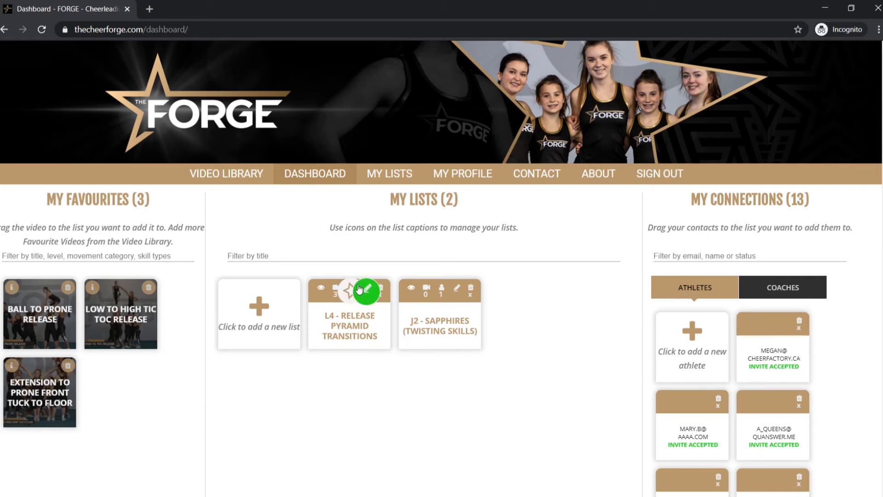
{"action": "left_click", "coordinate": [352, 292]}
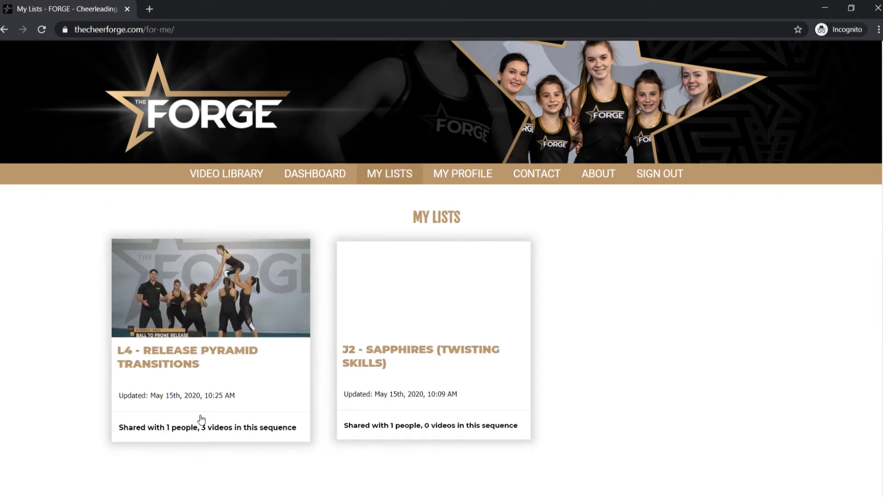
Step: Return to the dashboard and review the information of the Low to High Tic Toc Release video again
{"action": "left_click", "coordinate": [318, 180]}
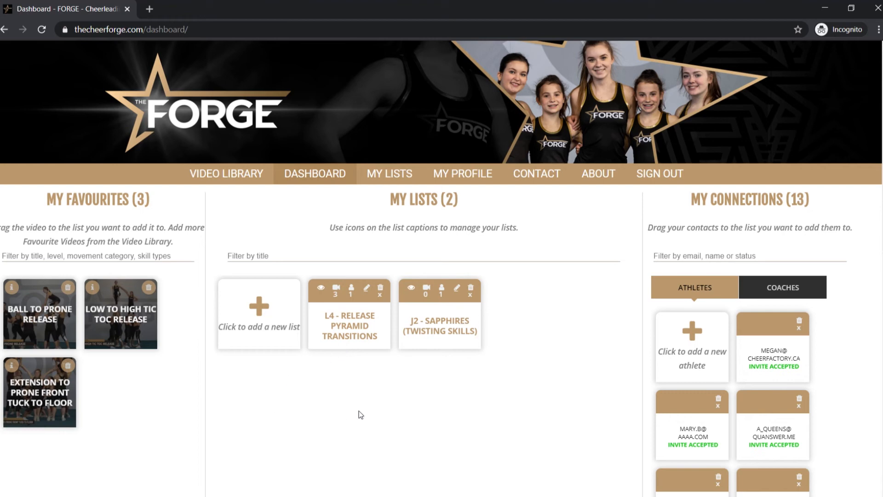
{"action": "left_click", "coordinate": [92, 288]}
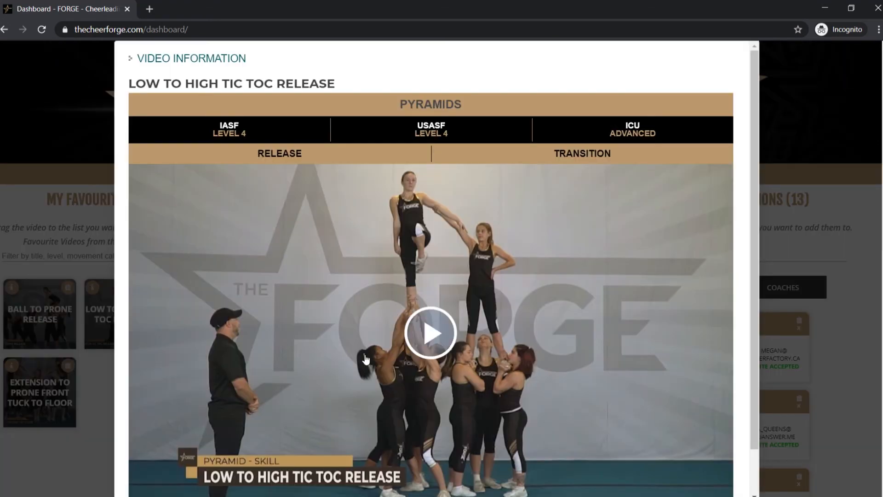
{"action": "scroll", "coordinate": [366, 358], "scroll_direction": "down", "scroll_amount": 2}
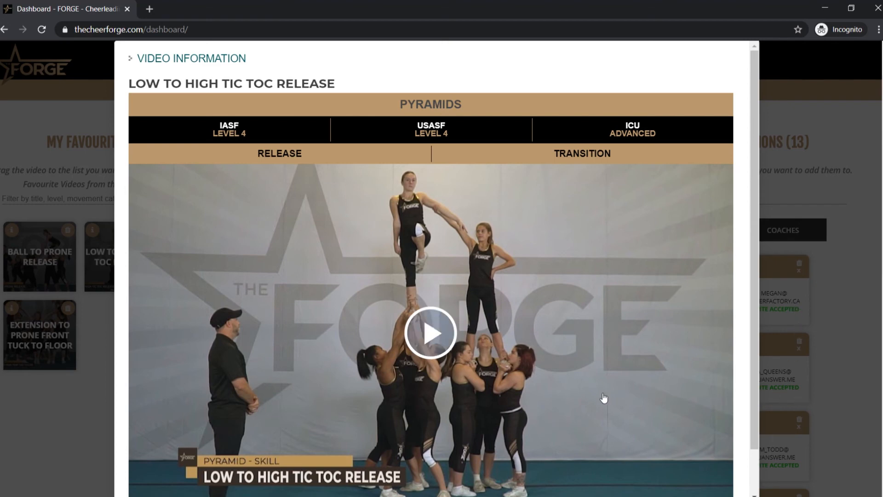
{"action": "scroll", "coordinate": [603, 401], "scroll_direction": "down", "scroll_amount": 2}
{"action": "left_click", "coordinate": [431, 479]}
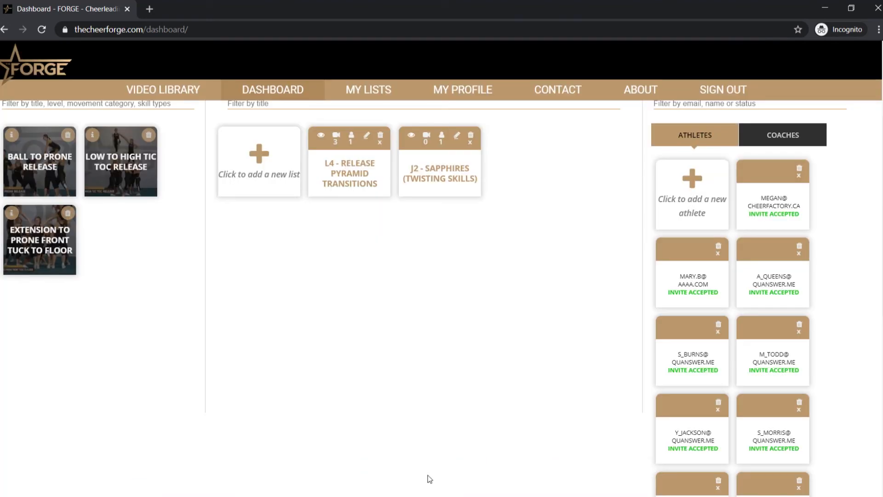
{"action": "scroll", "coordinate": [449, 396], "scroll_direction": "up", "scroll_amount": 2}
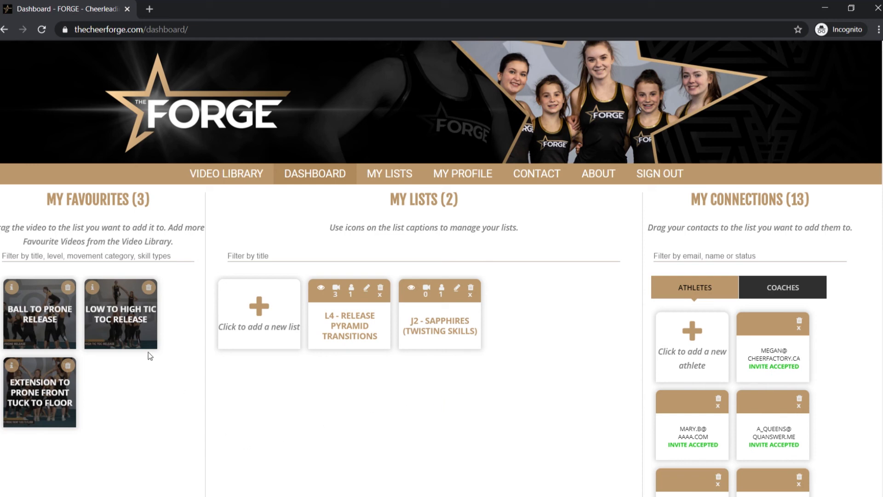
Step: Remove the Low to High Tic Toc Release video from My Favourites
{"action": "left_click", "coordinate": [151, 287]}
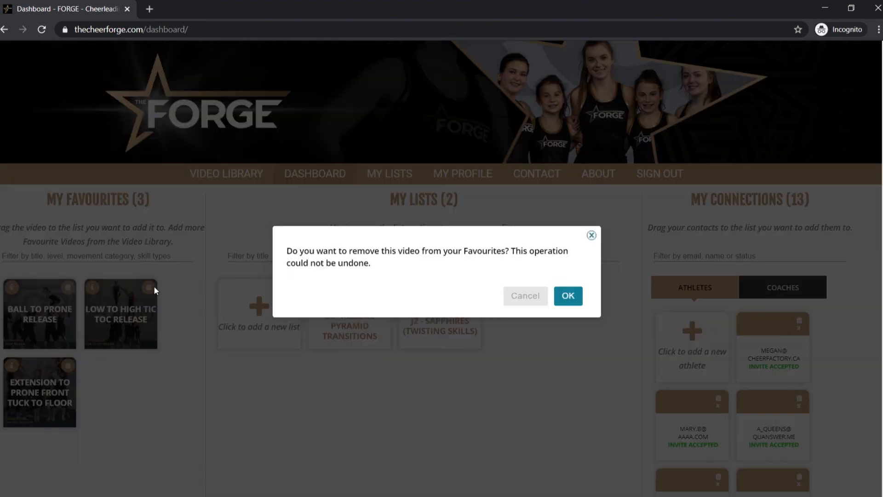
{"action": "left_click", "coordinate": [569, 297]}
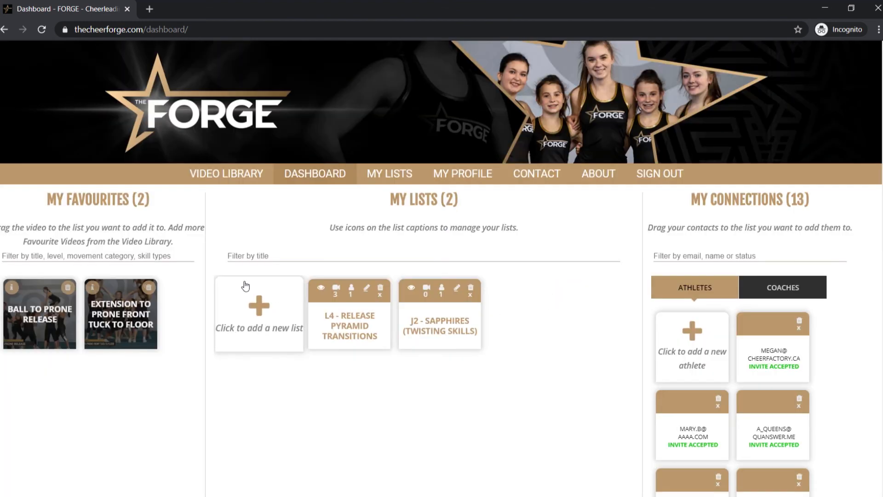
{"action": "left_click", "coordinate": [148, 287]}
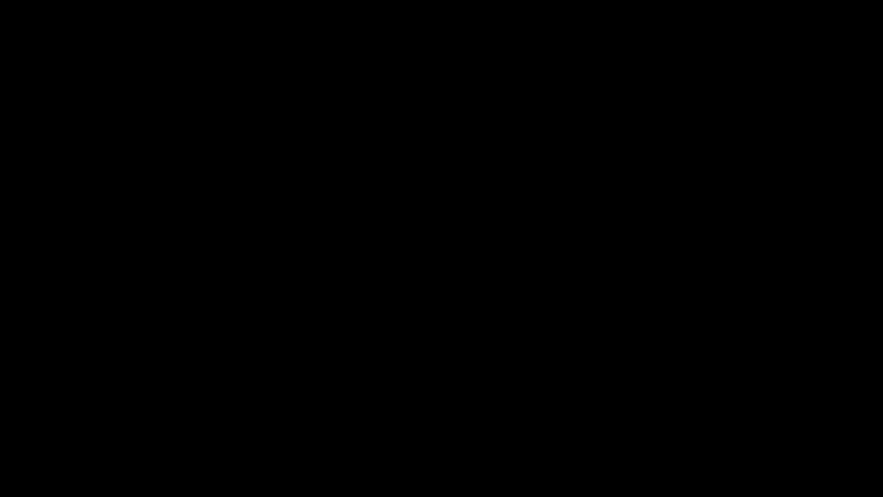